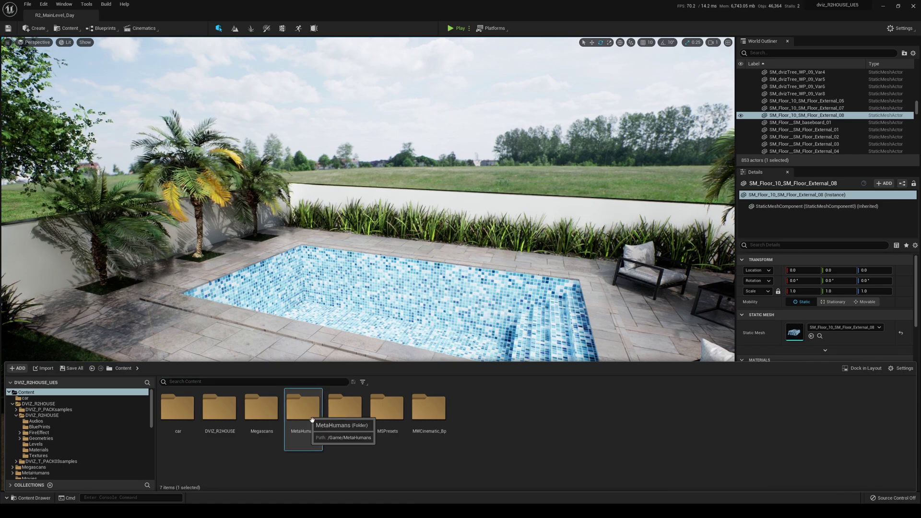
Open the Vivian2 folder inside MetaHumans, and dock the Content Browser in the layout at a reduced height.
double_click(303, 407)
double_click(220, 407)
right_drag(285, 301, 312, 314)
key(ctrl+space)
click(866, 368)
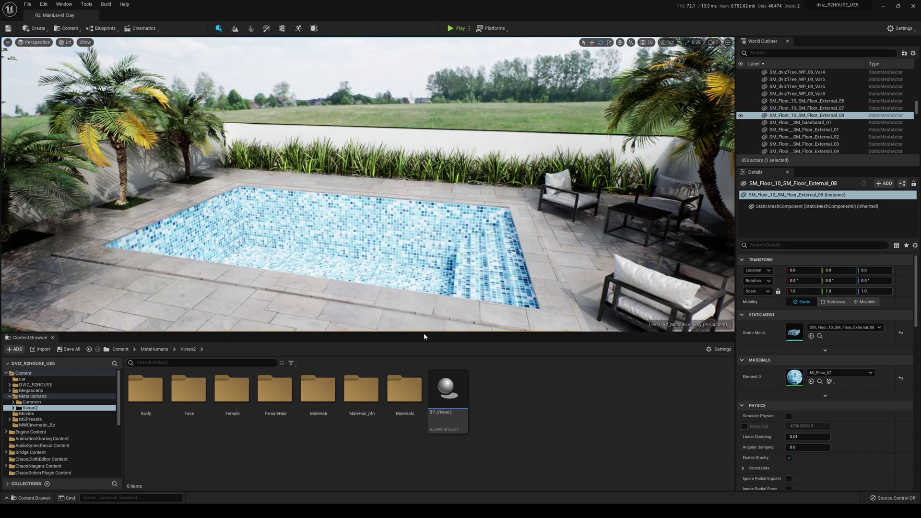
drag(428, 336, 427, 378)
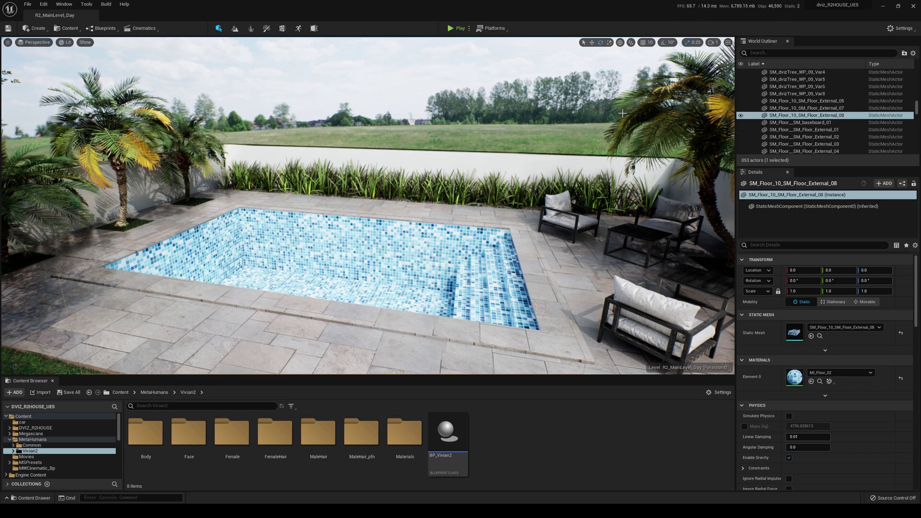
Place BP_Vivian2 on the floor of the empty pool and set its LODSync Forced LOD to 0.
click(447, 434)
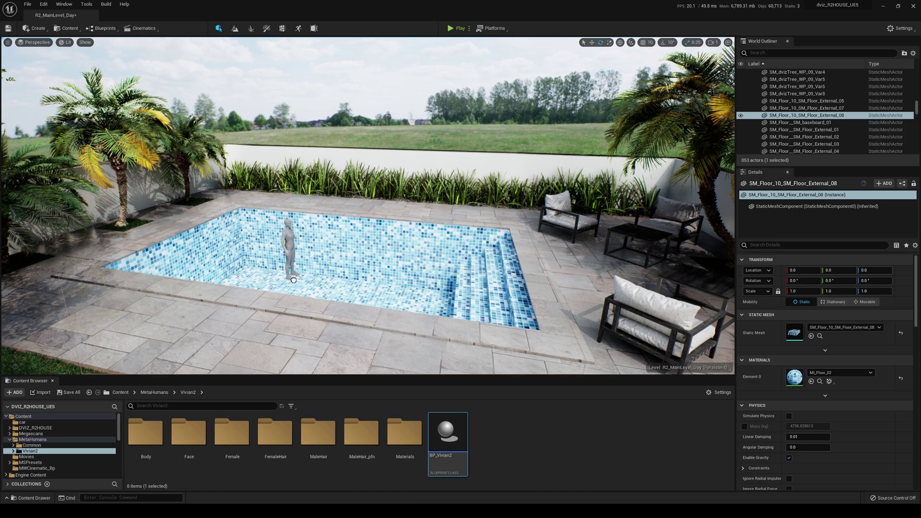
drag(286, 277, 249, 276)
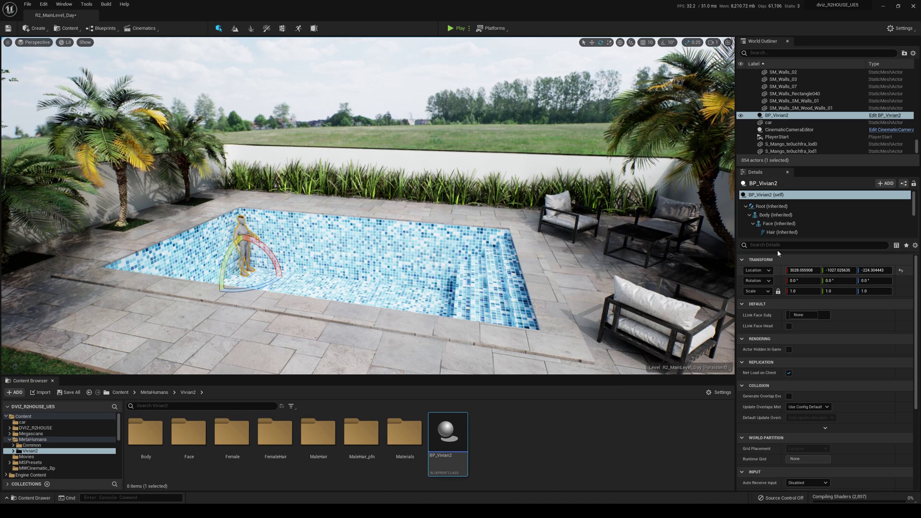
scroll(792, 227, down, 3)
click(791, 231)
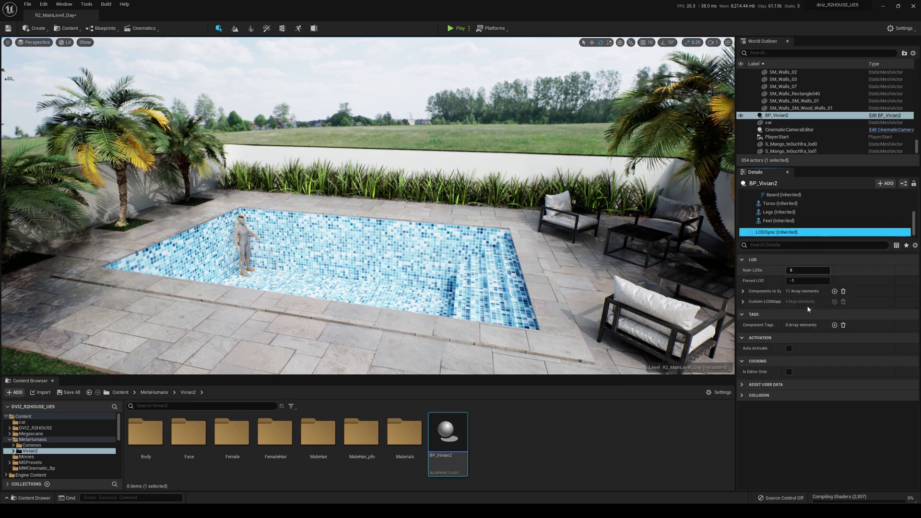
click(804, 282)
text(0)
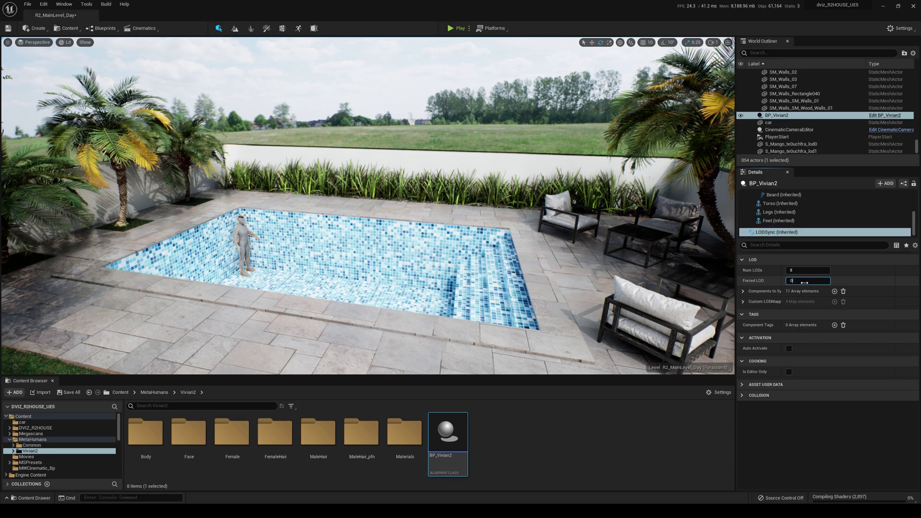
key(Return)
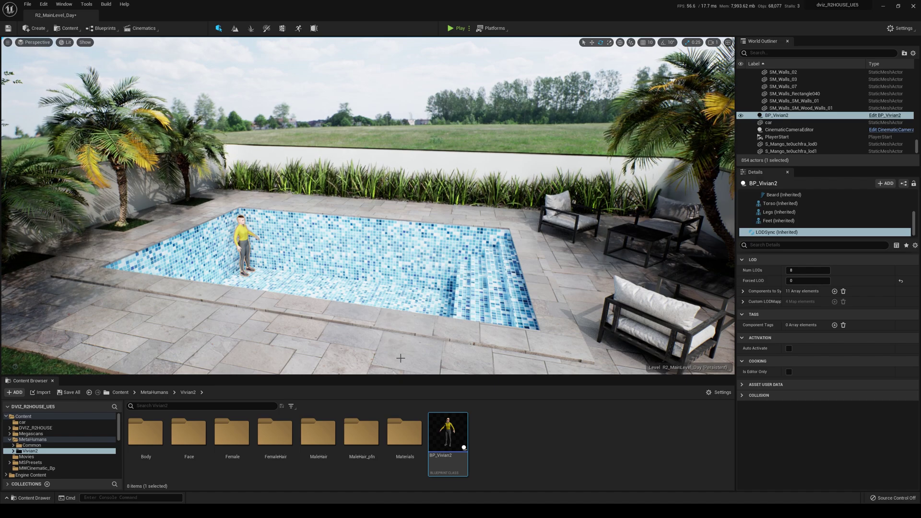
click(246, 254)
key(w)
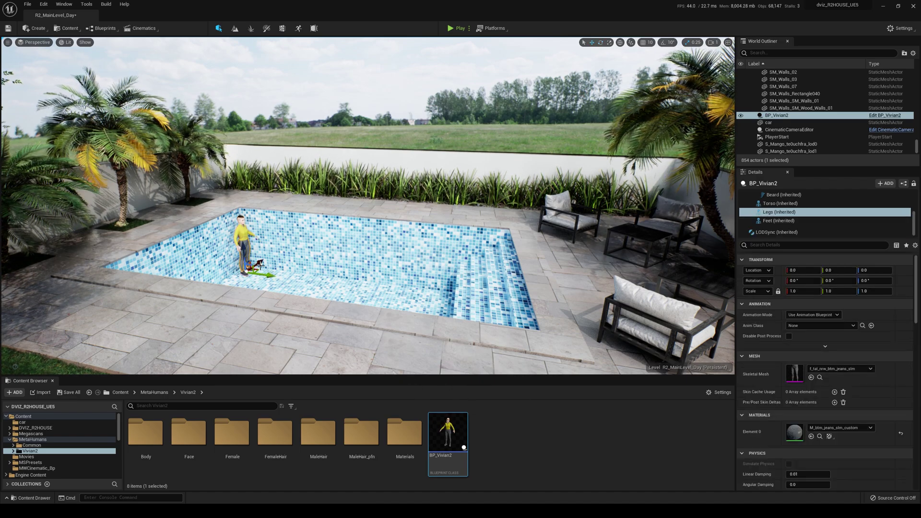
alt+drag(263, 263, 252, 274)
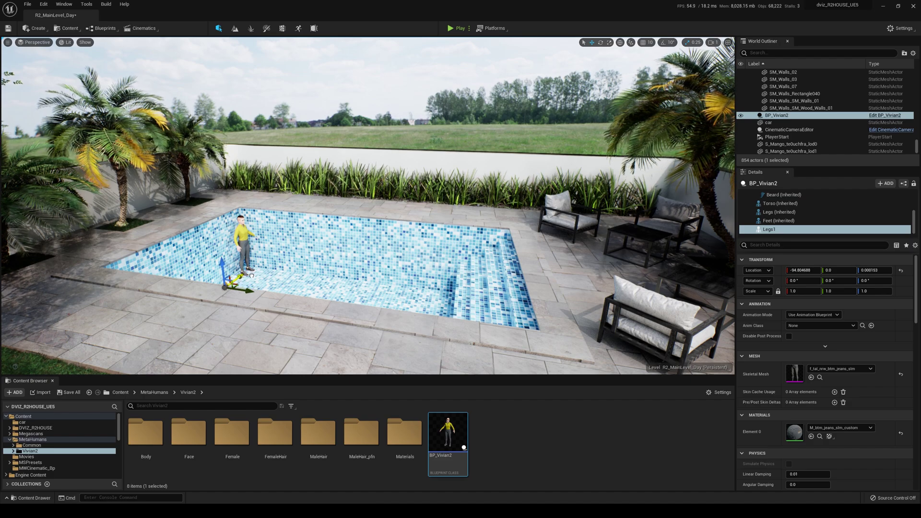
key(ctrl+z)
Add three more copies of the BP_Vivian2 character beside the first, forming a row of four across the pool.
drag(462, 426, 238, 283)
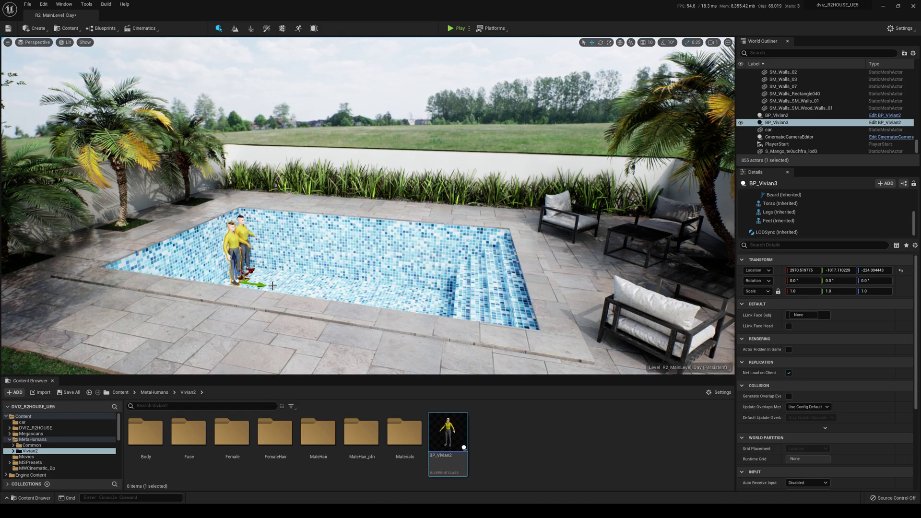
drag(447, 430, 227, 283)
right_drag(329, 251, 329, 251)
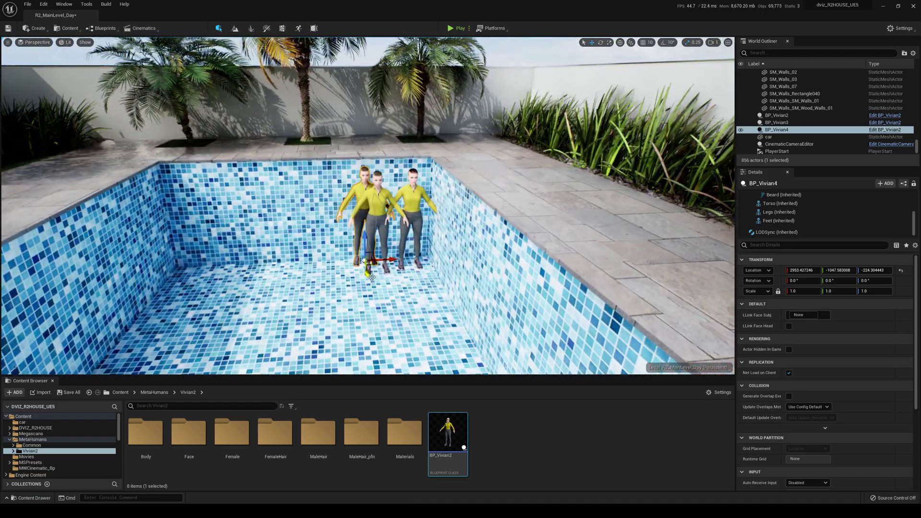
drag(372, 278, 340, 269)
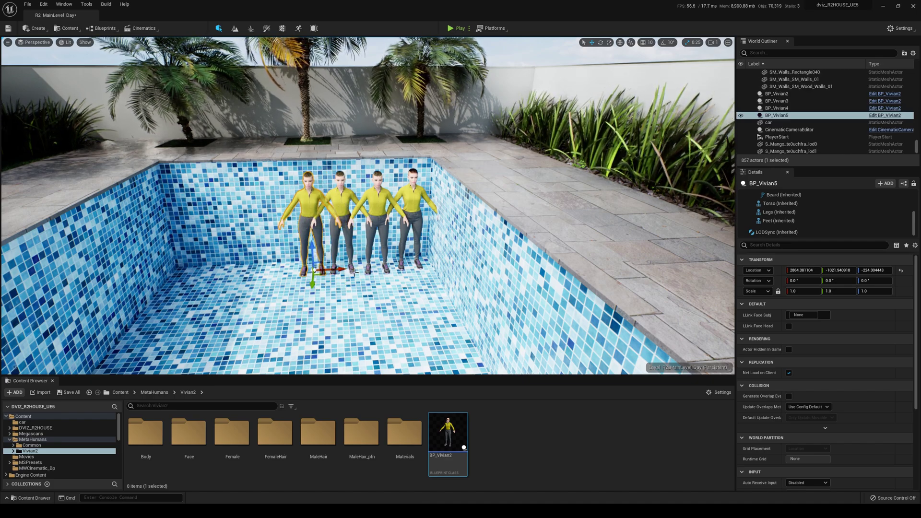
Set the LODSync Forced LOD to 0 on the three added characters, and check the setting on the first one.
click(769, 235)
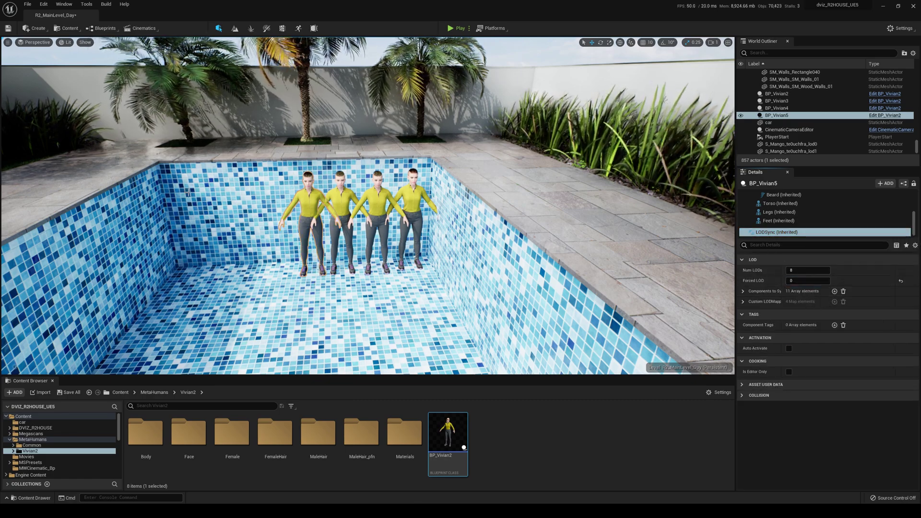
click(342, 205)
click(777, 232)
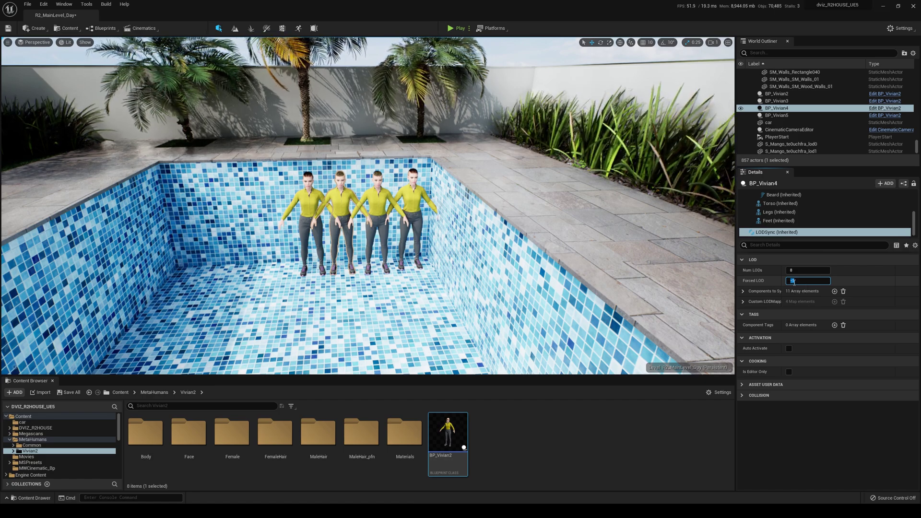
text(0)
key(Return)
click(382, 210)
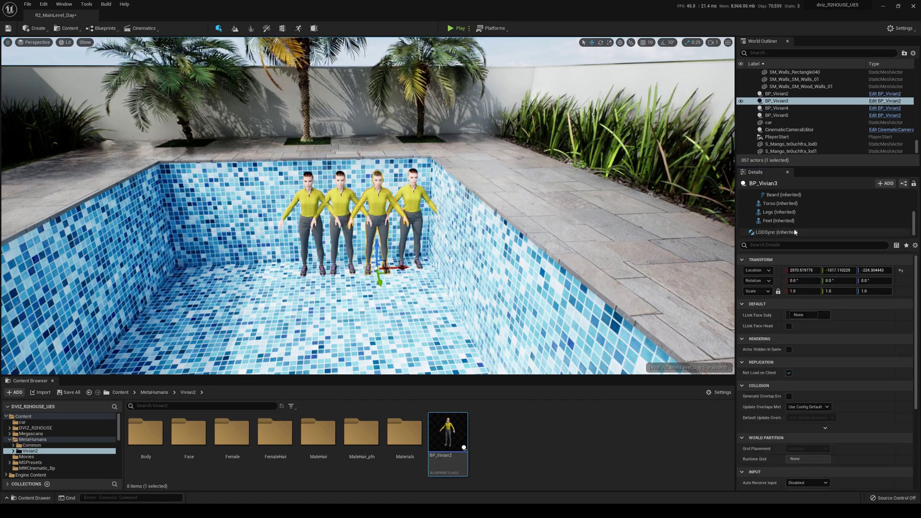
click(795, 233)
click(815, 281)
text(0)
key(Return)
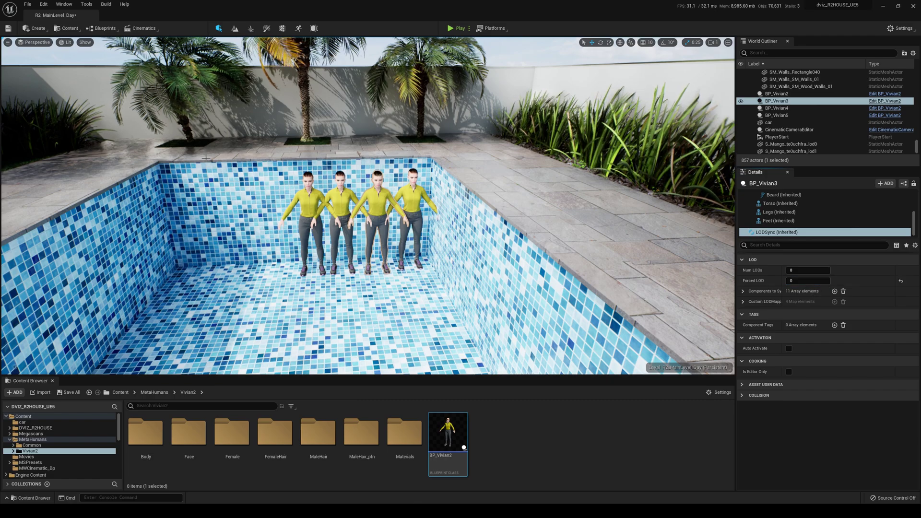
click(413, 212)
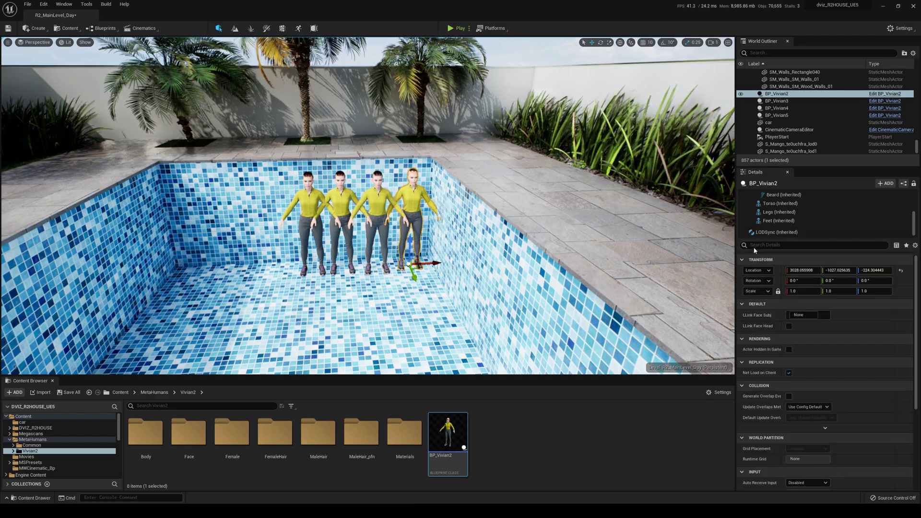
click(777, 232)
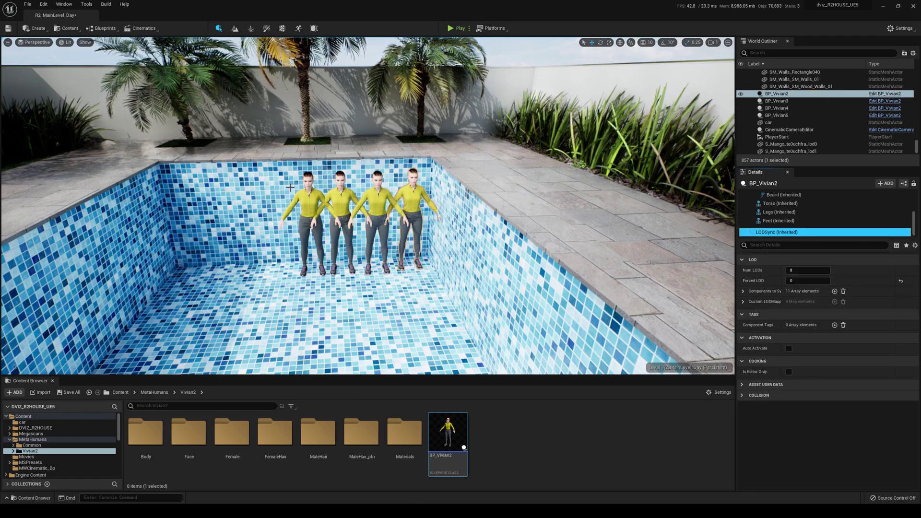
Extend the row to seven characters by duplicating BP_Vivian5 along the X axis three times, about 64 units apart.
click(305, 196)
right_drag(305, 196, 346, 212)
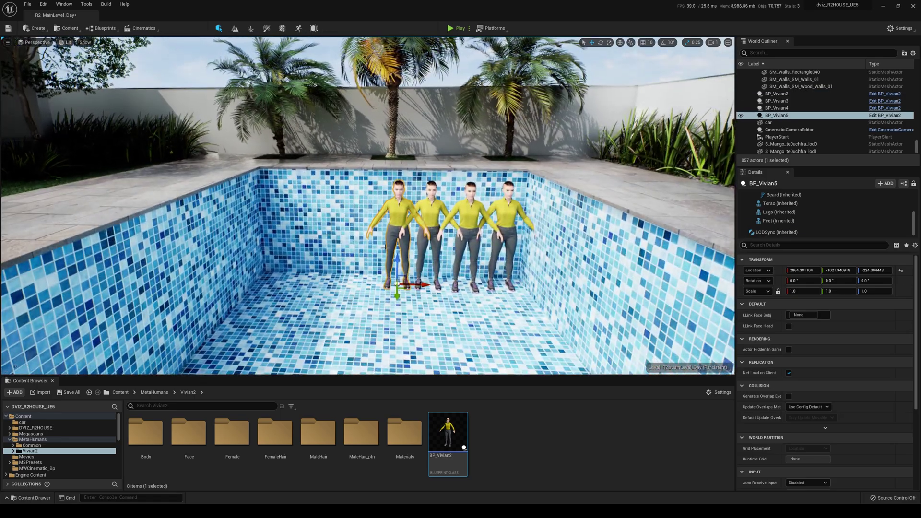
alt+drag(418, 285, 346, 280)
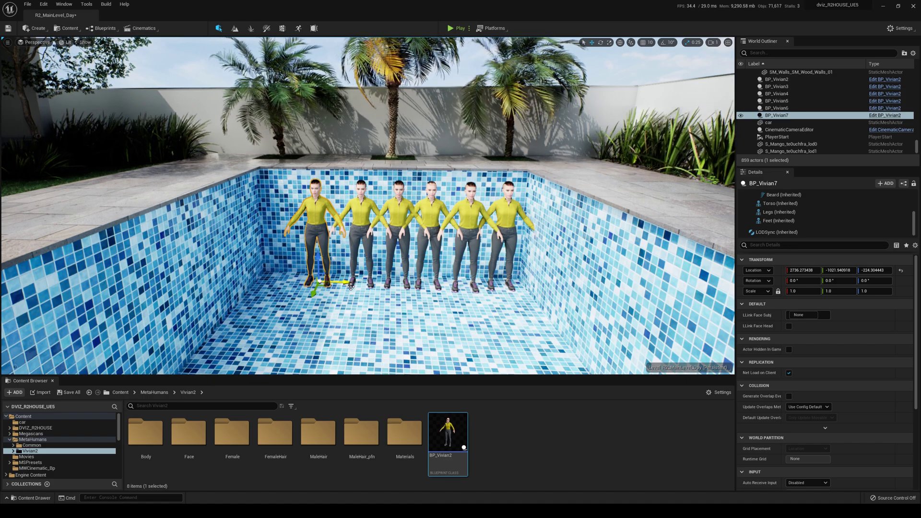
alt+drag(349, 281, 308, 279)
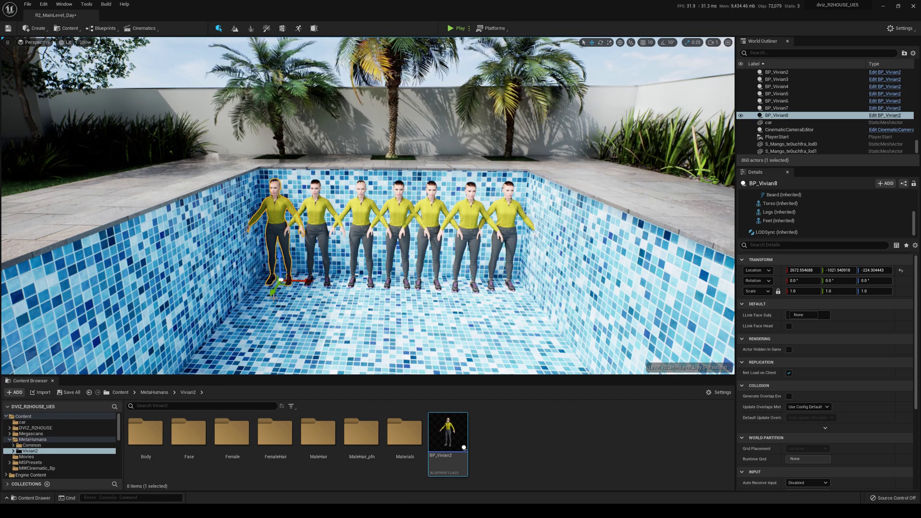
Select all seven characters and duplicate them as a second row about 45 units in front of the first.
ctrl+click(316, 219)
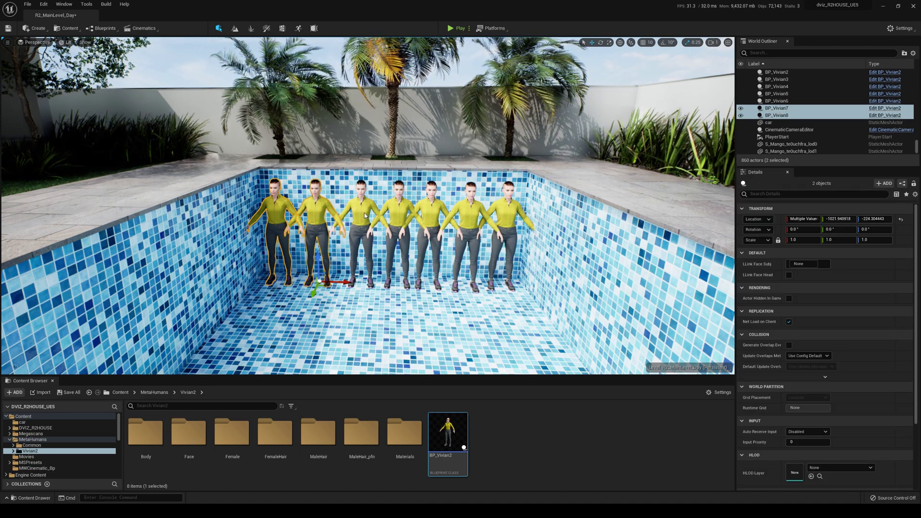
ctrl+click(364, 215)
ctrl+click(399, 219)
ctrl+click(434, 219)
ctrl+click(470, 219)
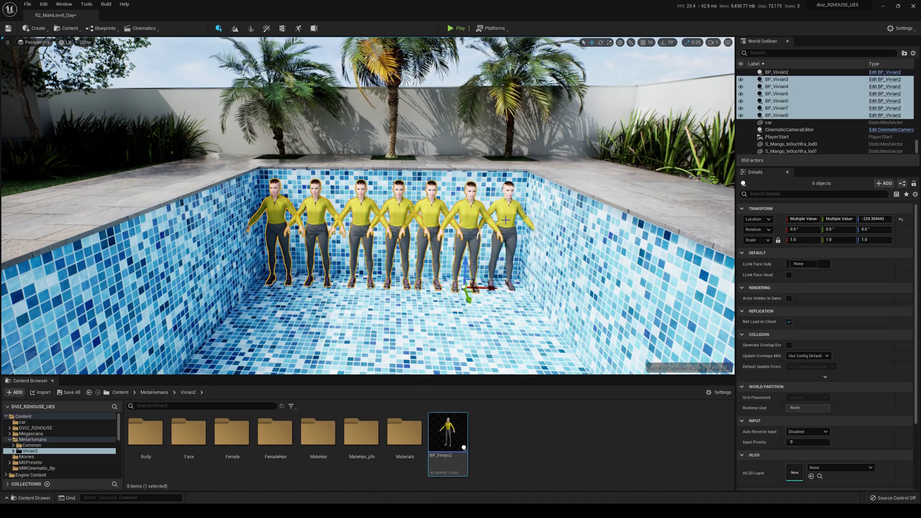
ctrl+click(506, 220)
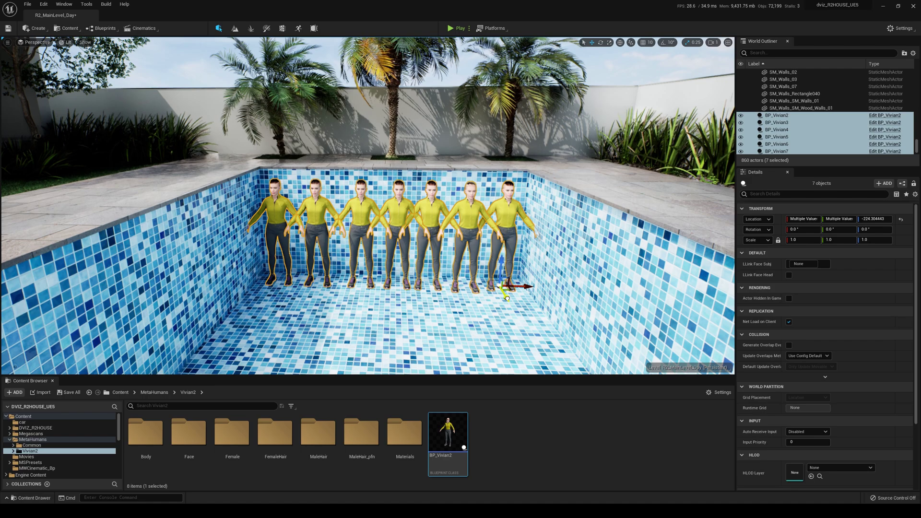
key(ctrl+d)
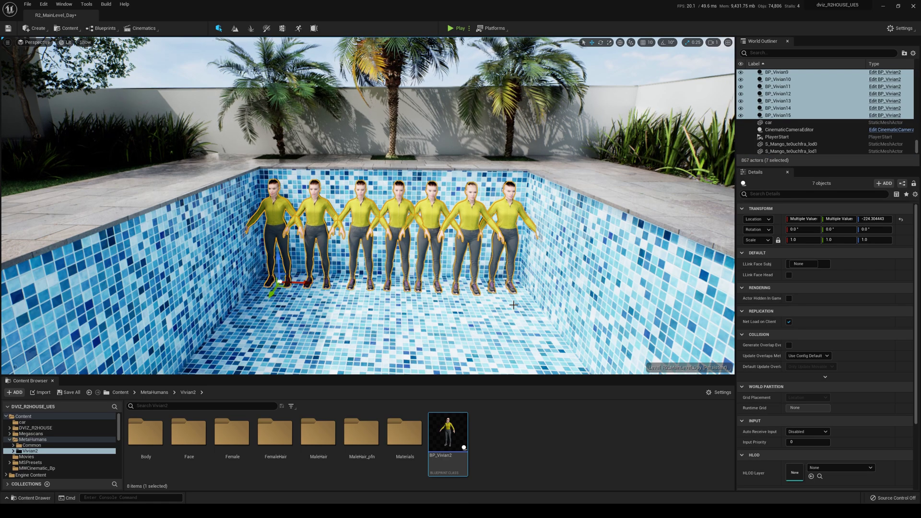
drag(277, 293, 271, 305)
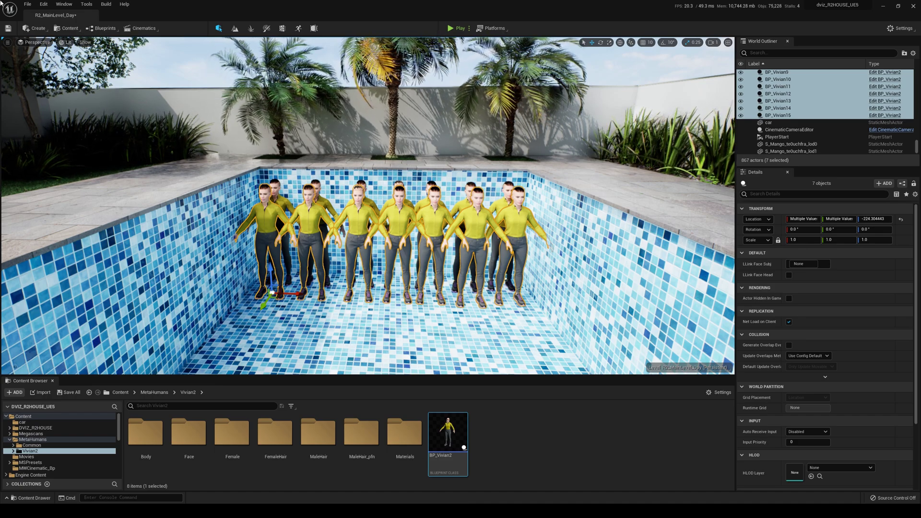
Save the level with the two rows of characters.
click(27, 4)
click(44, 88)
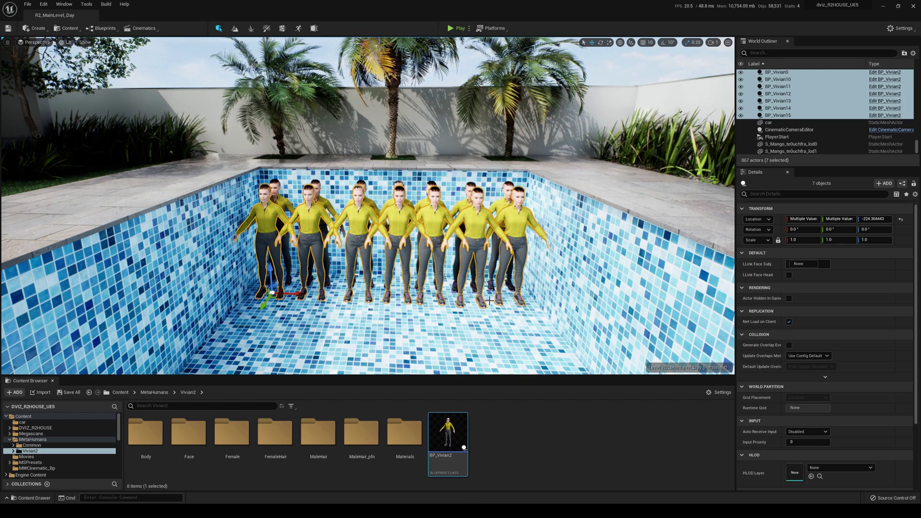
click(248, 305)
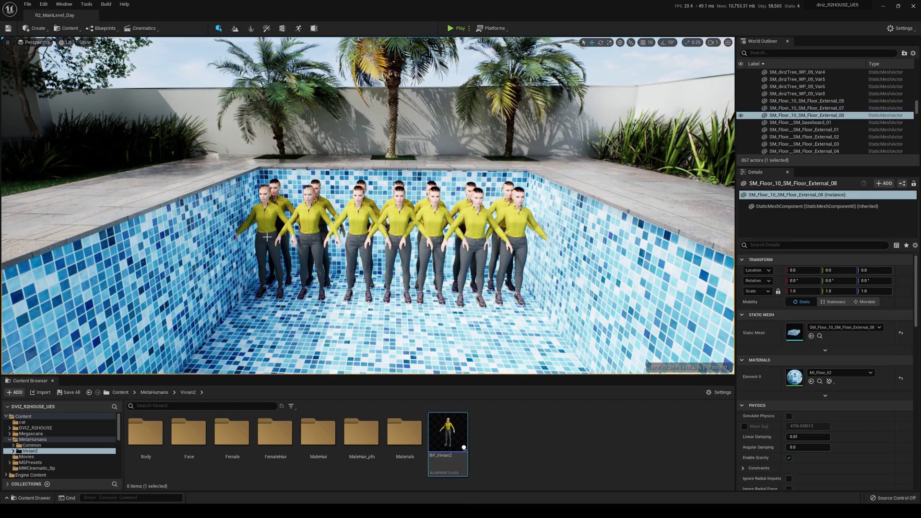
click(264, 269)
drag(263, 307, 261, 310)
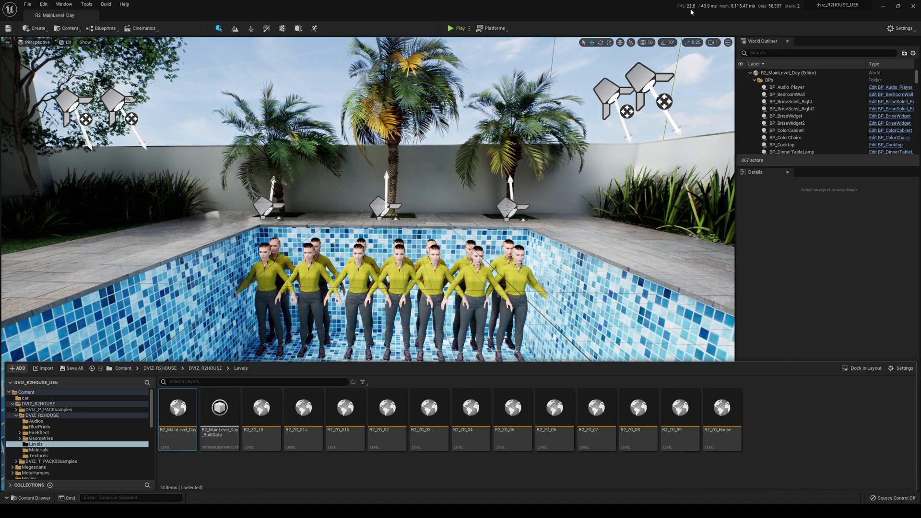
Set the viewport's DLSS mode to Ultra Performance and hide the light icons with Game View.
click(8, 43)
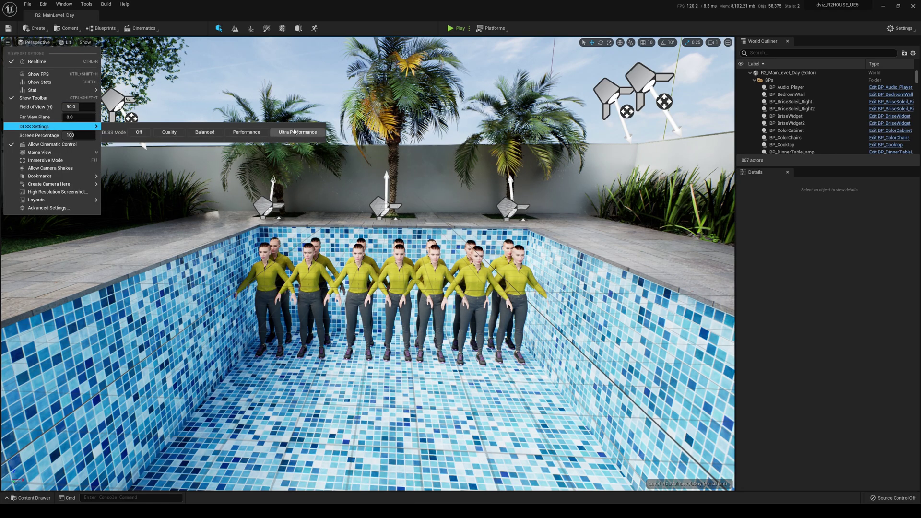
click(292, 134)
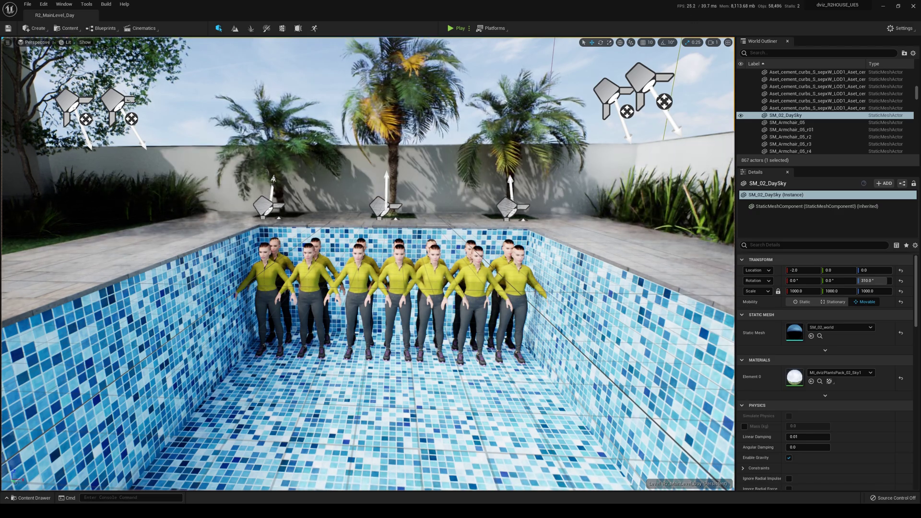
key(g)
Start a third row by duplicating BP_Vivian15, the end character of the front row, about 43 units forward along the Y axis.
mouse_move(367, 263)
right_down()
mouse_move(405, 275)
mouse_move(333, 267)
mouse_move(368, 264)
right_up()
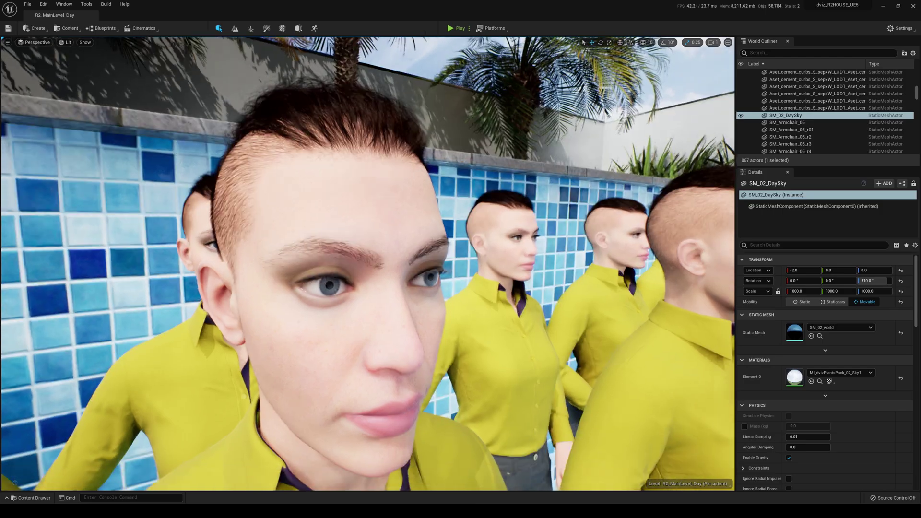
key(s)
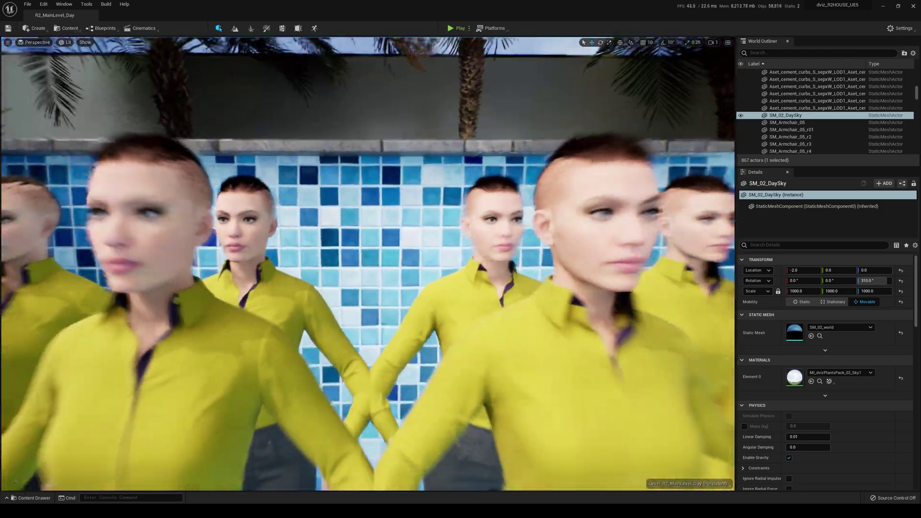
key(s)
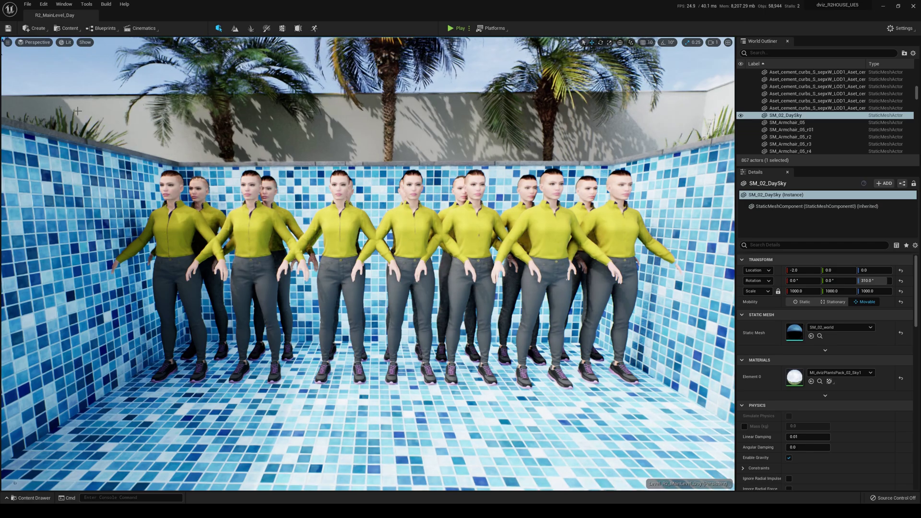
click(175, 265)
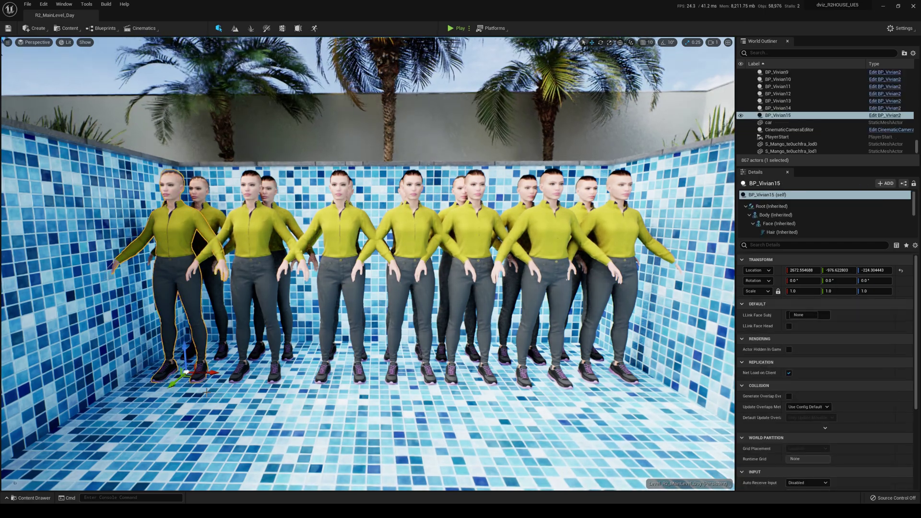
alt+drag(184, 379, 154, 404)
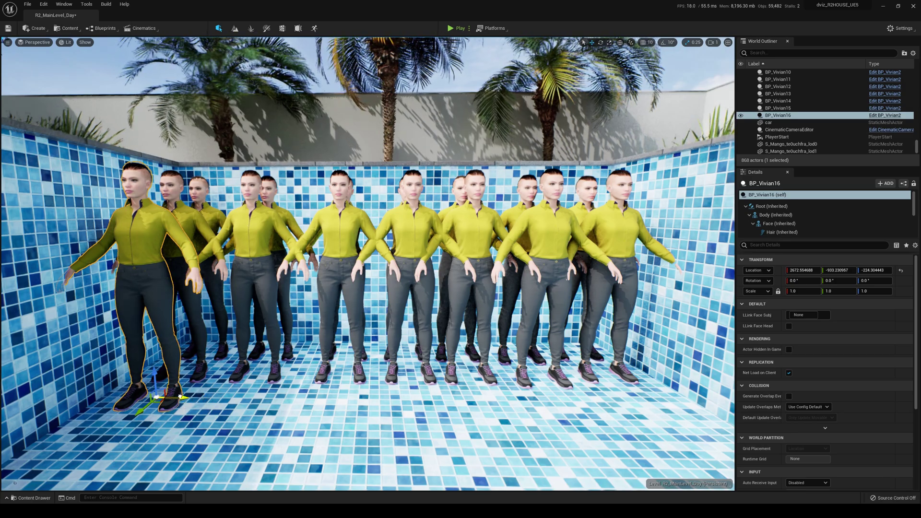
Complete the third row of seven characters by duplicating its first character along the X axis six times, about 53 to 69 units apart.
alt+drag(184, 397, 343, 407)
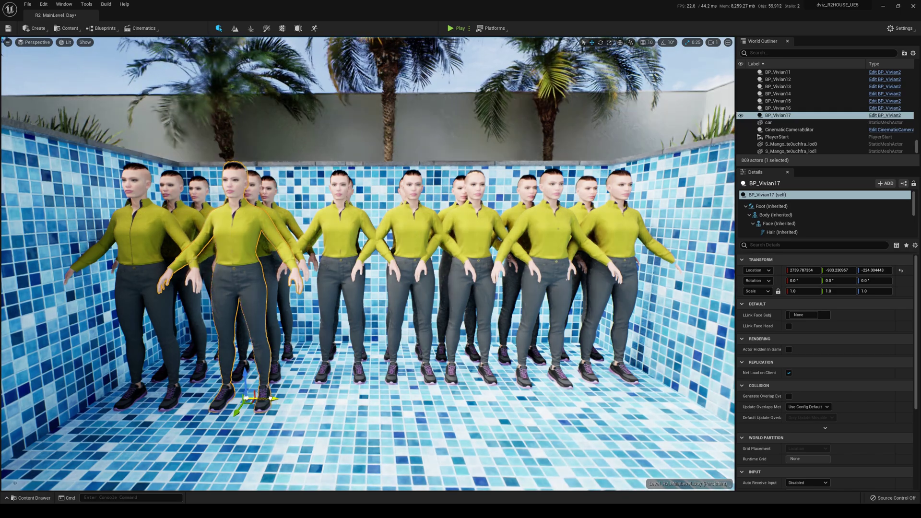
alt+drag(270, 398, 401, 403)
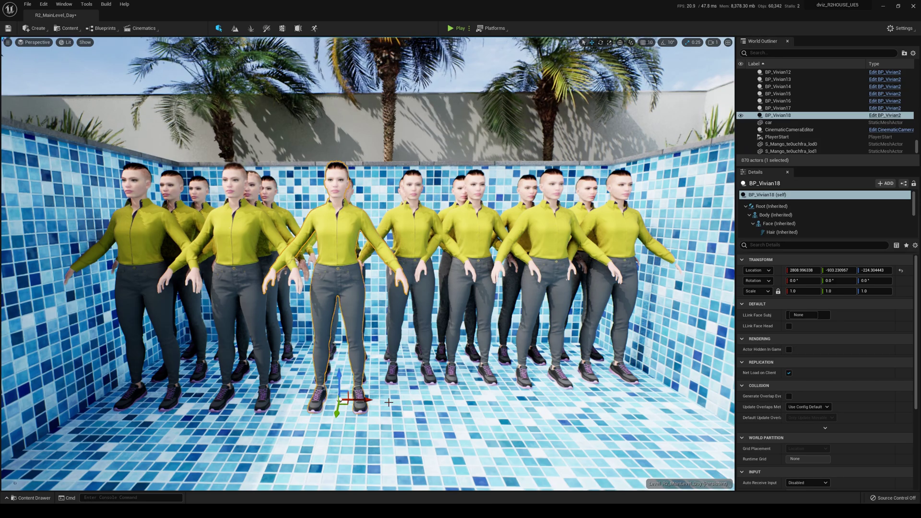
alt+drag(366, 399, 442, 405)
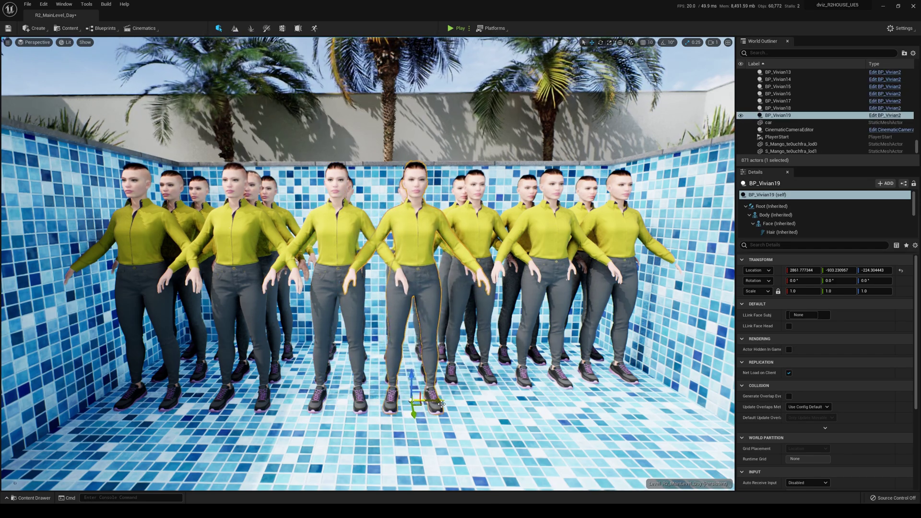
alt+drag(433, 400, 507, 402)
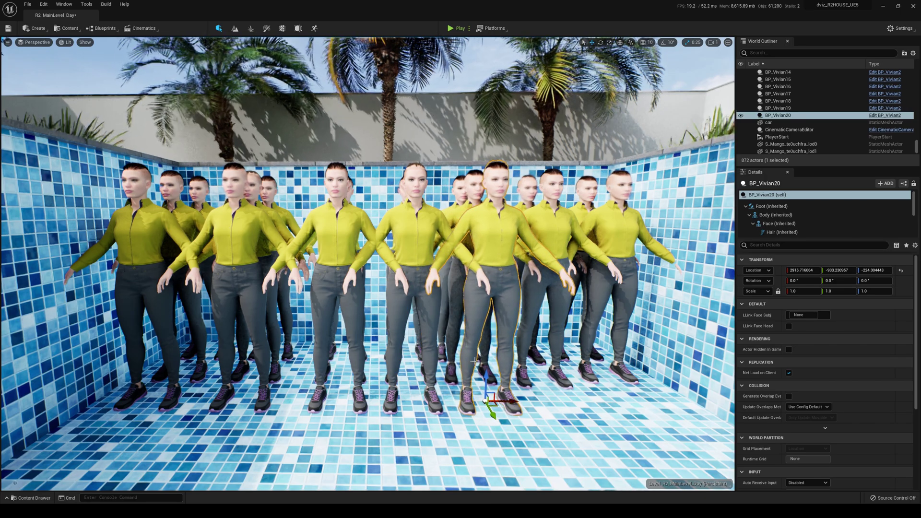
alt+drag(508, 399, 581, 396)
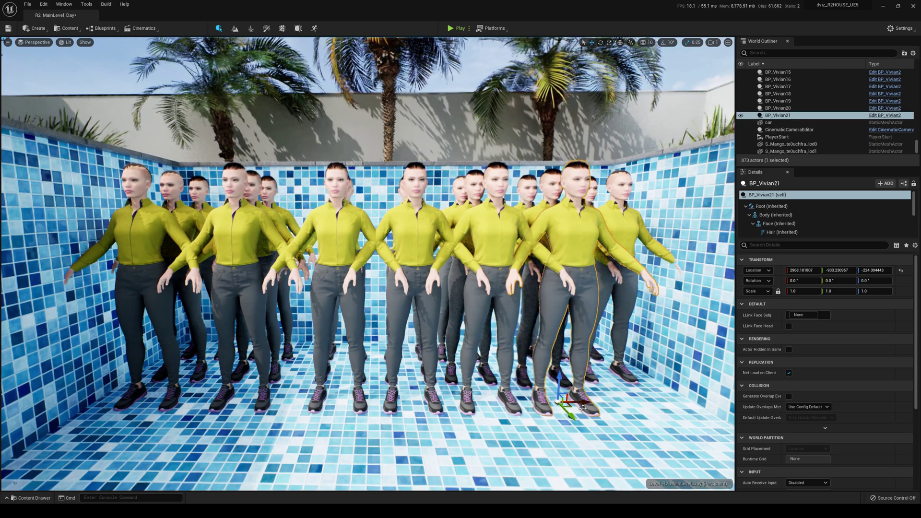
alt+drag(583, 408, 664, 393)
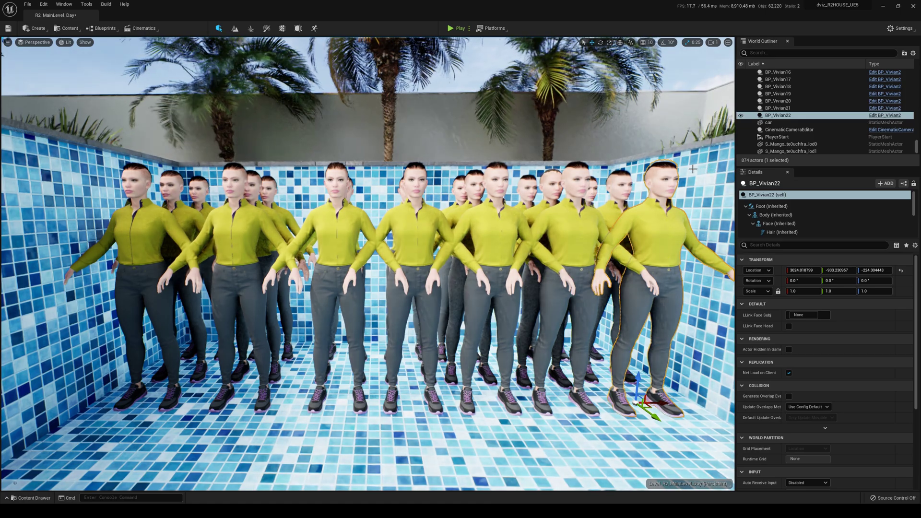
Build a fourth row of seven by duplicating BP_Vivian22 about 37 units forward, with six more copies along the X axis across the pool.
key(s)
right_drag(709, 169, 709, 169)
scroll(626, 162, down, 5)
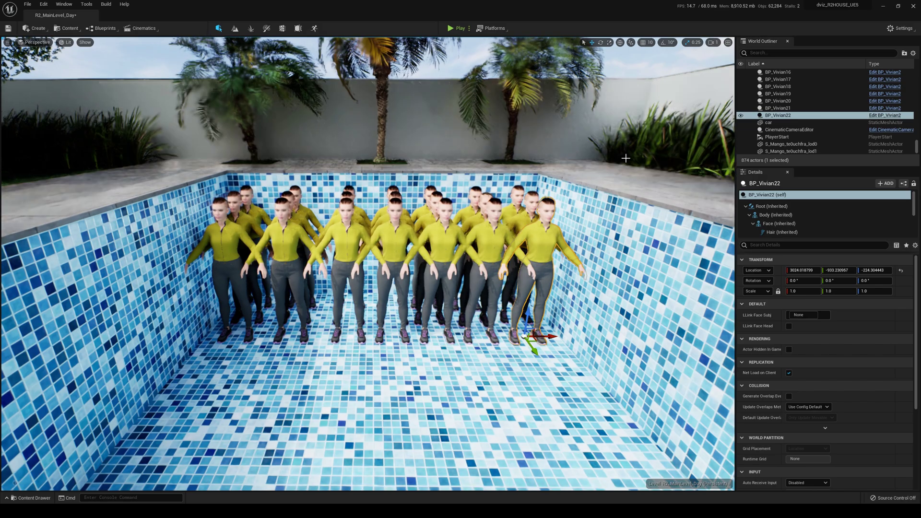
scroll(626, 162, up, 3)
scroll(578, 420, up, 2)
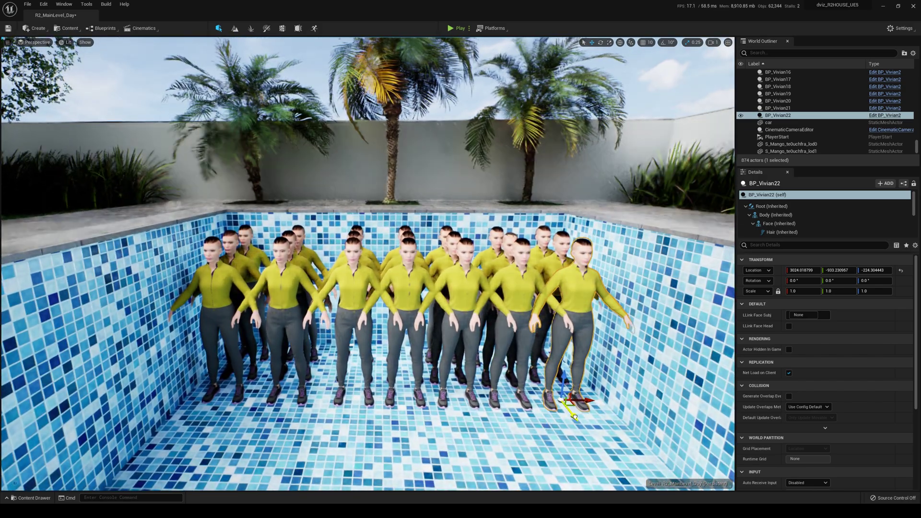
alt+drag(578, 420, 240, 415)
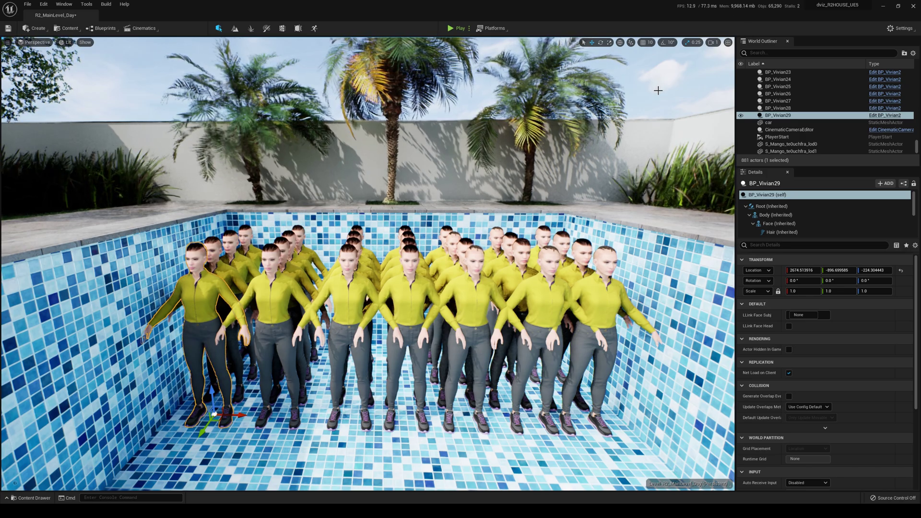
Start a fifth row by duplicating BP_Vivian29 about 37 units forward, and place one more copy about 70 units along the X axis.
right_drag(582, 141, 602, 178)
right_drag(384, 292, 389, 293)
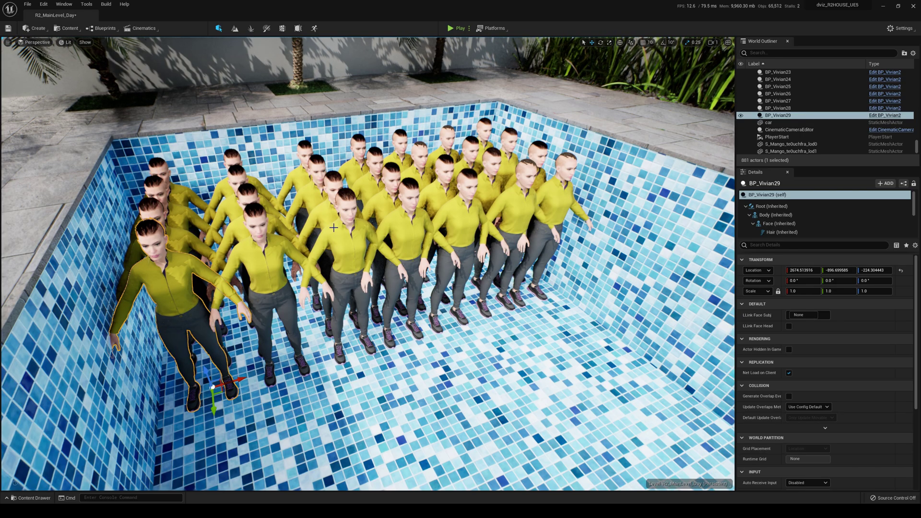
right_drag(297, 272, 259, 273)
alt+drag(207, 273, 187, 273)
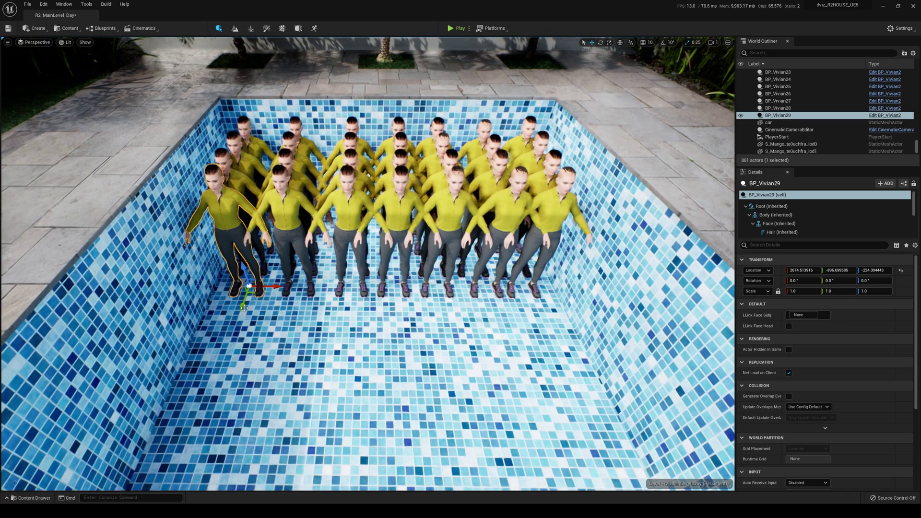
alt+drag(249, 308, 328, 310)
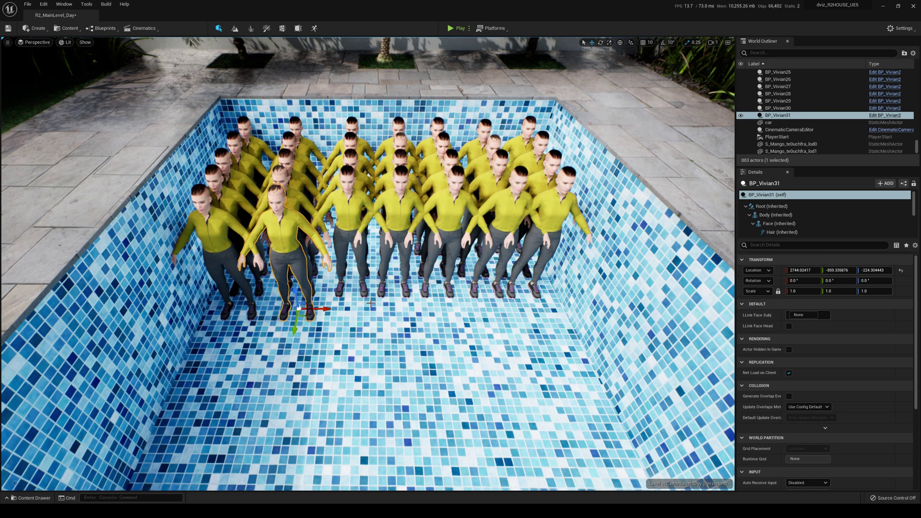